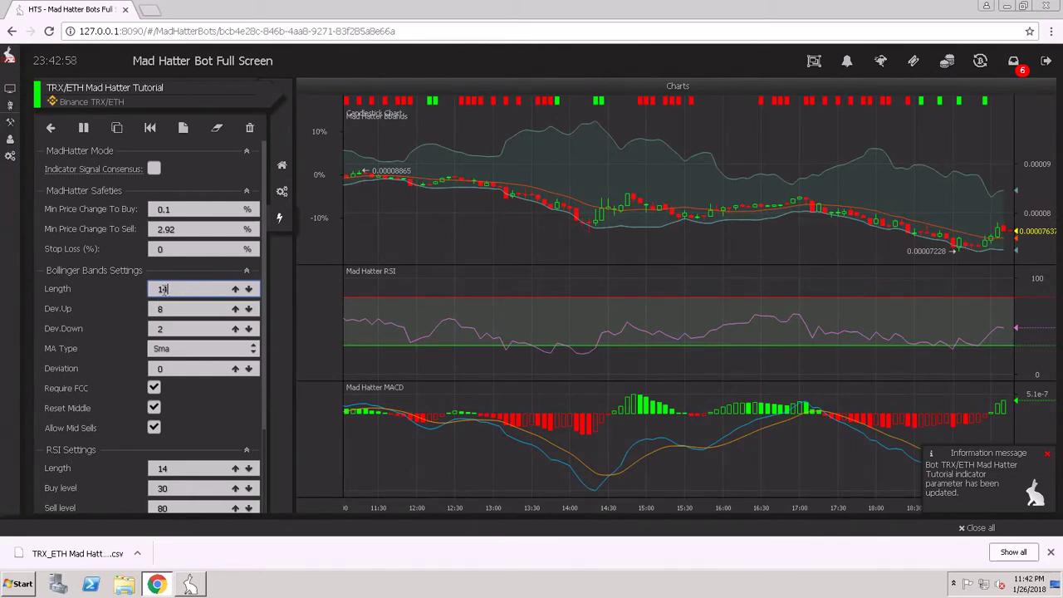
Set the Bollinger Bands Length to 20 and Dev.Up to 2, and check the bands against earlier prices.
{"action": "type", "text": "20"}
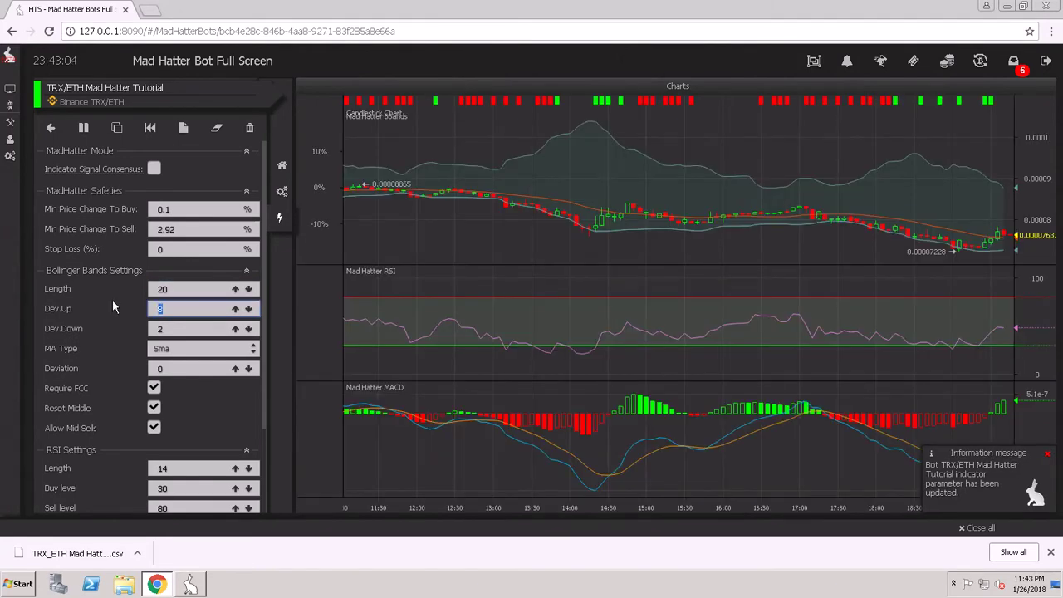
{"action": "type", "text": "2"}
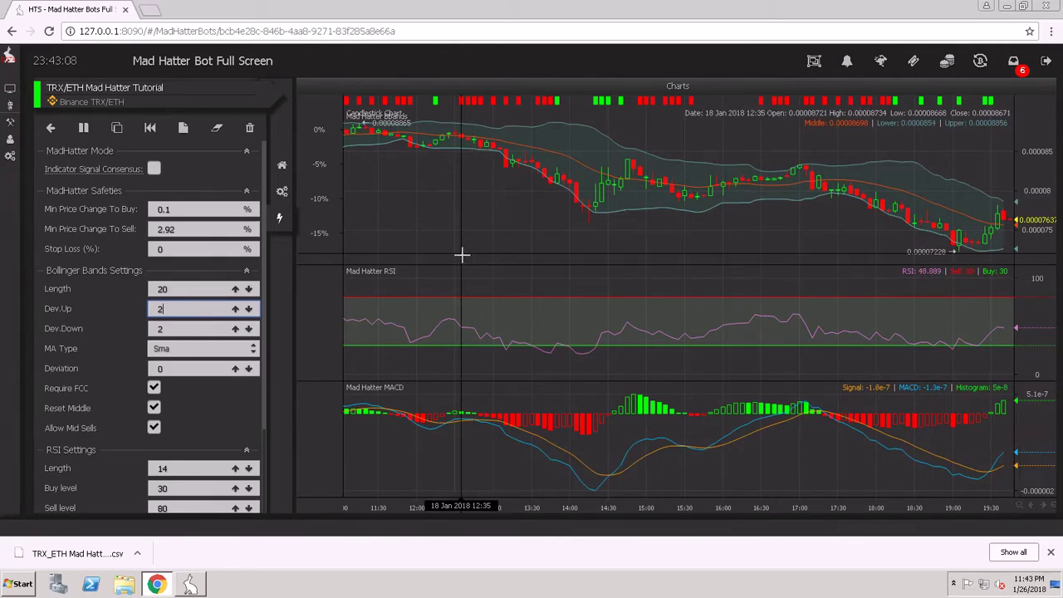
{"action": "left_click_drag", "start_coordinate": [461, 254], "coordinate": [772, 284]}
{"action": "left_click_drag", "start_coordinate": [469, 285], "coordinate": [721, 284]}
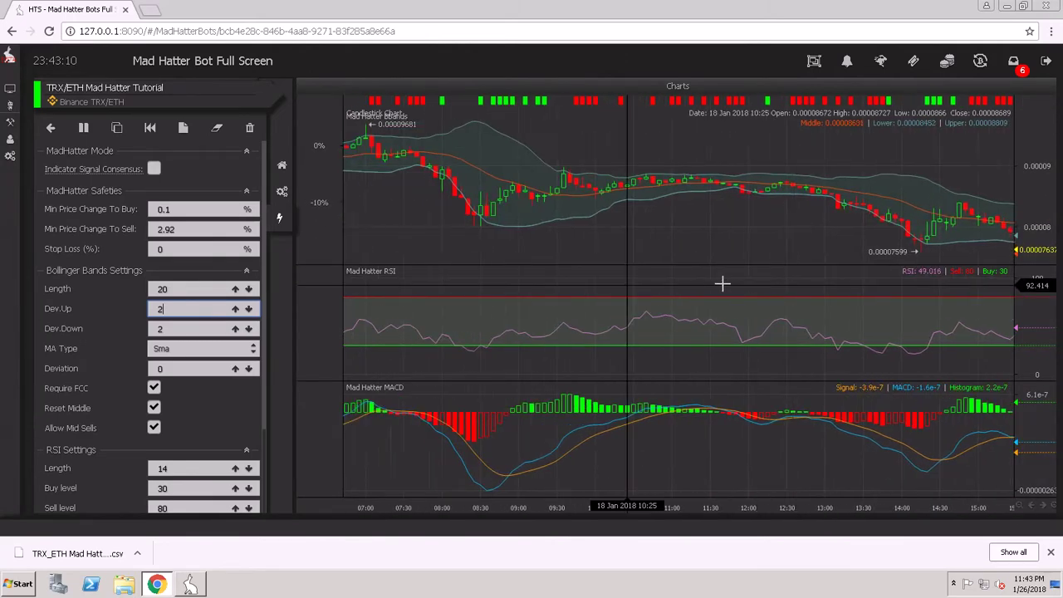
{"action": "left_click_drag", "start_coordinate": [423, 280], "coordinate": [568, 280]}
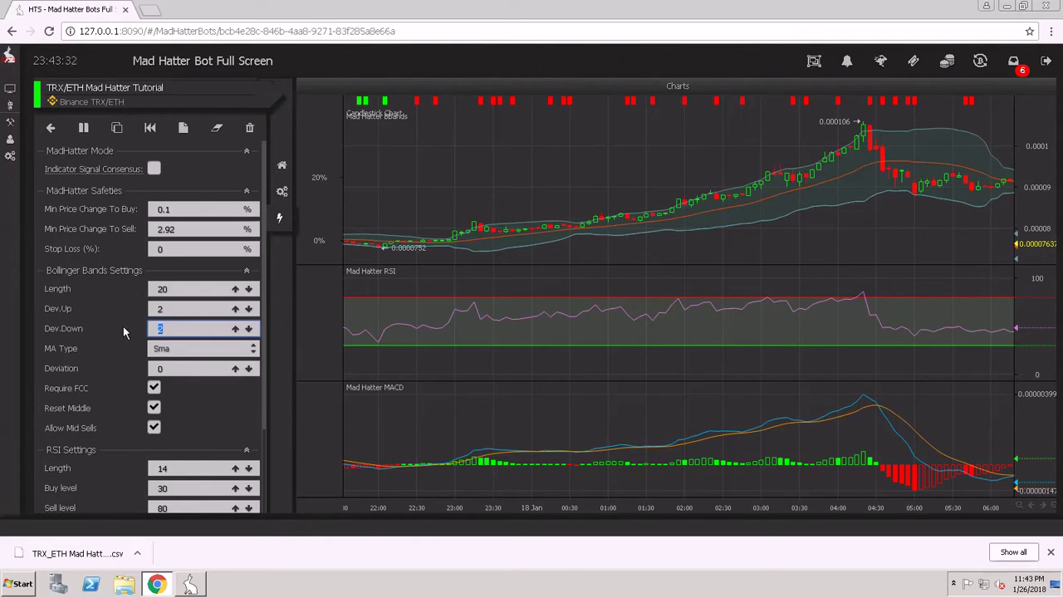
Try a Bollinger Bands Dev.Down of .5 and examine the lower band and signals through the earlier price rise.
{"action": "type", "text": ".5"}
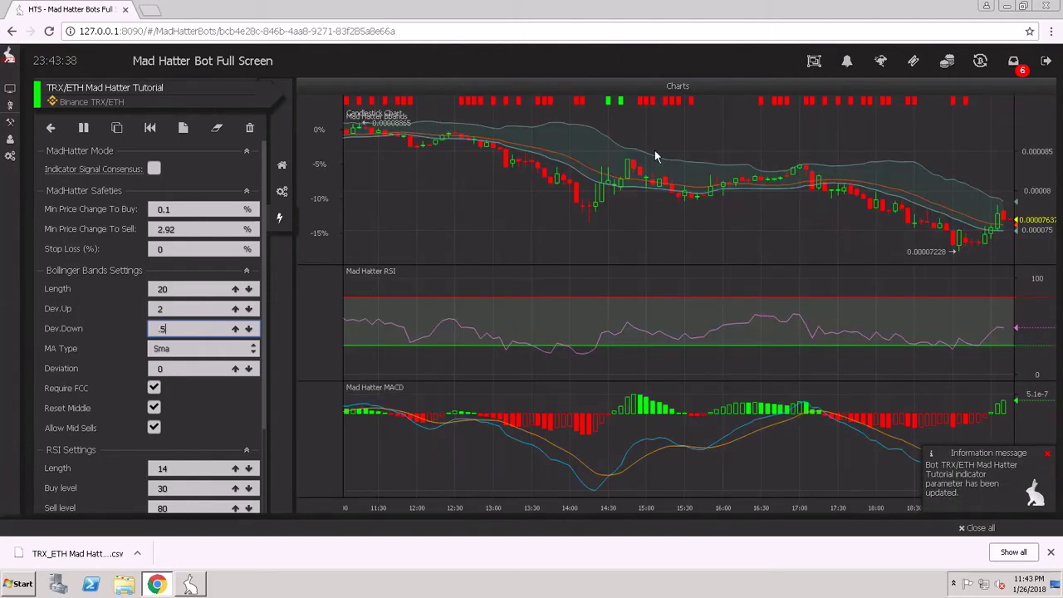
{"action": "left_click_drag", "start_coordinate": [519, 219], "coordinate": [756, 225]}
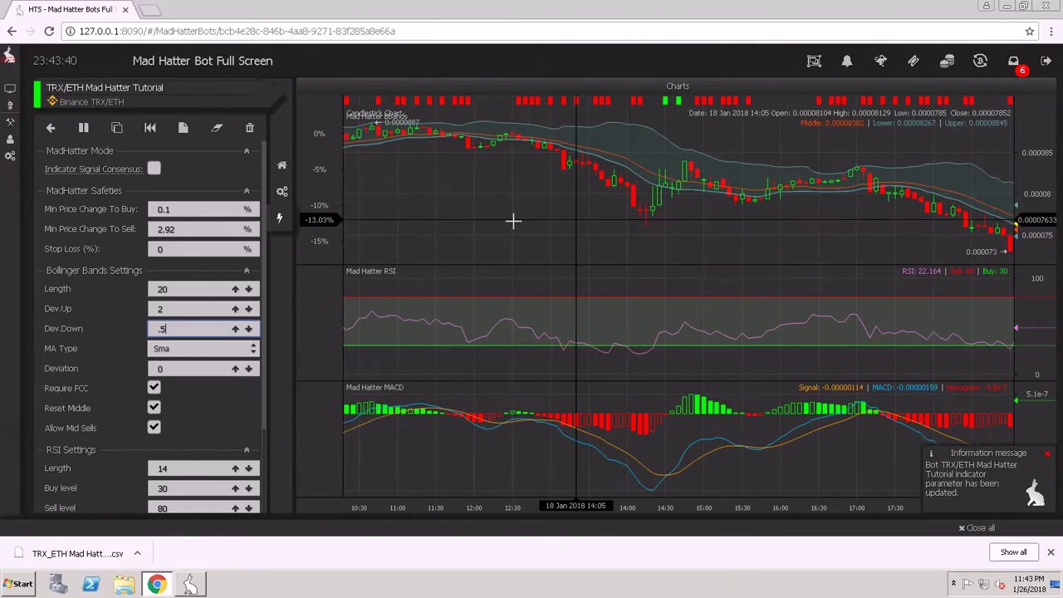
{"action": "left_click_drag", "start_coordinate": [512, 220], "coordinate": [659, 223]}
{"action": "left_click_drag", "start_coordinate": [532, 224], "coordinate": [707, 219]}
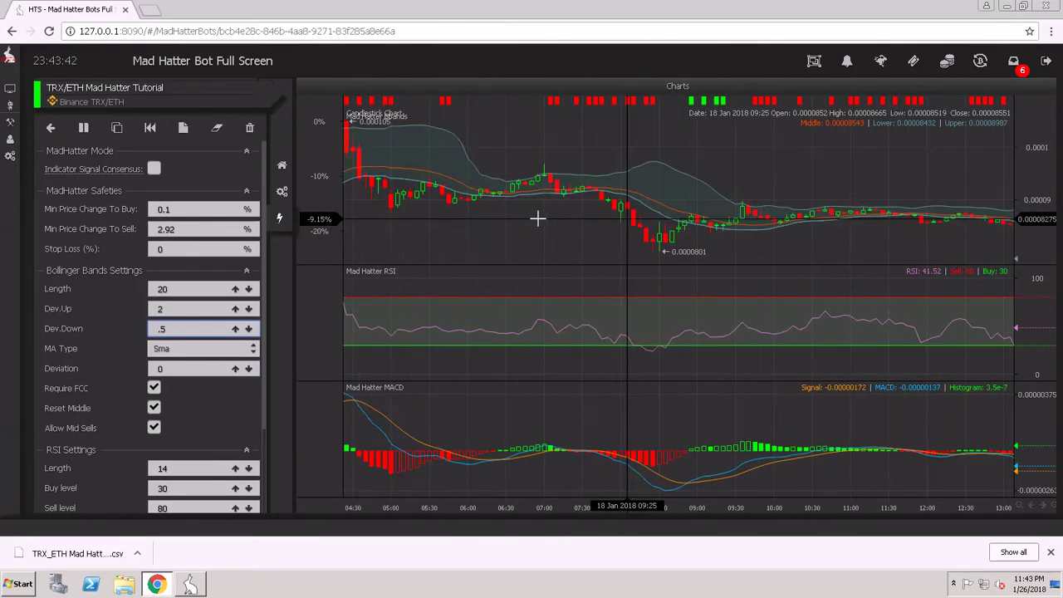
{"action": "left_click_drag", "start_coordinate": [538, 218], "coordinate": [579, 221]}
{"action": "left_click_drag", "start_coordinate": [444, 221], "coordinate": [590, 221]}
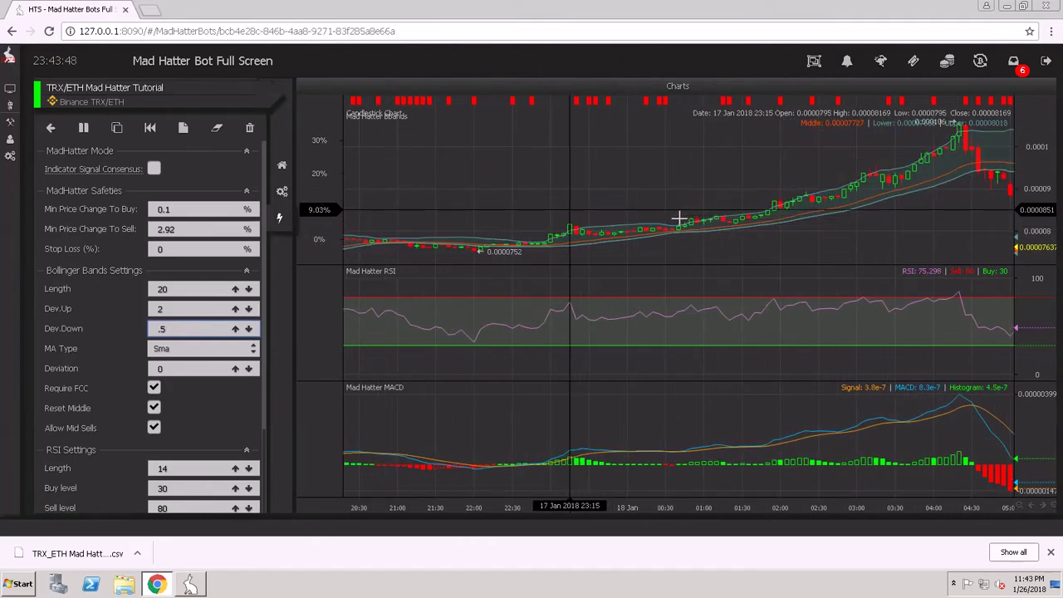
{"action": "left_click_drag", "start_coordinate": [570, 218], "coordinate": [543, 228]}
{"action": "left_click_drag", "start_coordinate": [739, 235], "coordinate": [577, 239]}
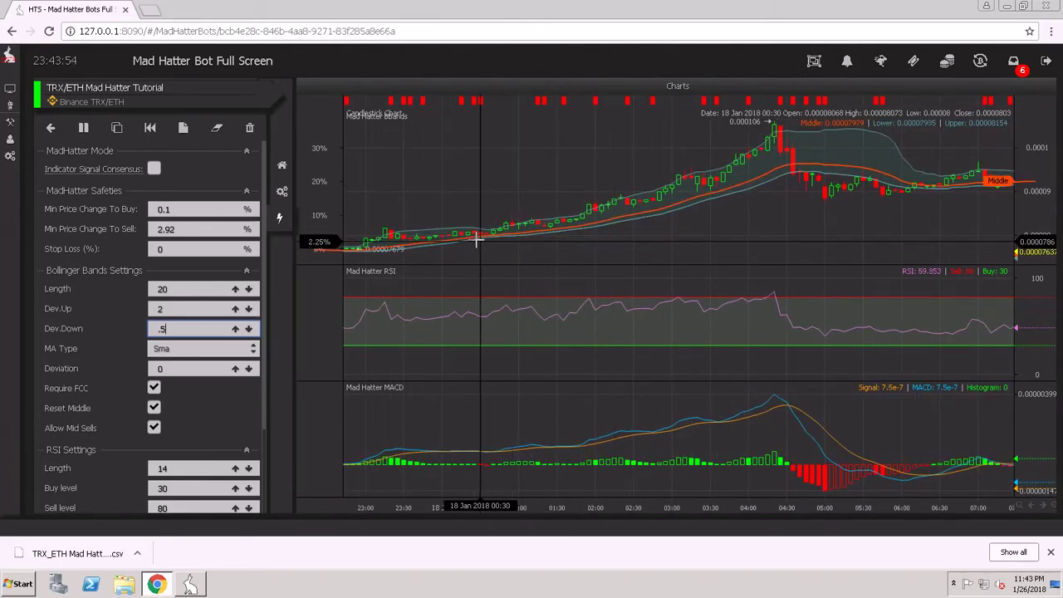
{"action": "left_click_drag", "start_coordinate": [493, 240], "coordinate": [539, 280]}
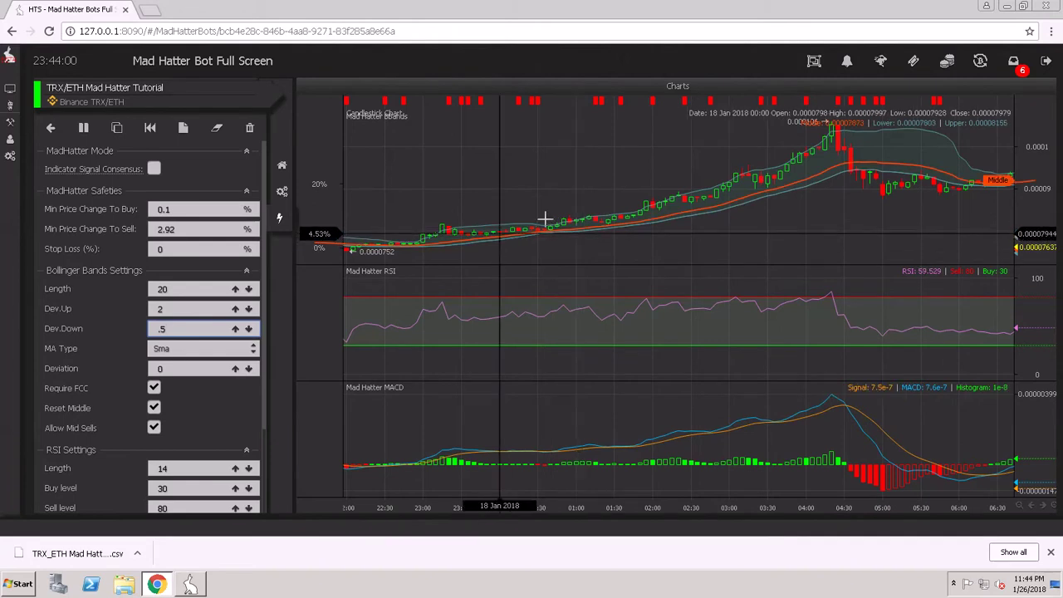
{"action": "left_click_drag", "start_coordinate": [521, 219], "coordinate": [605, 219]}
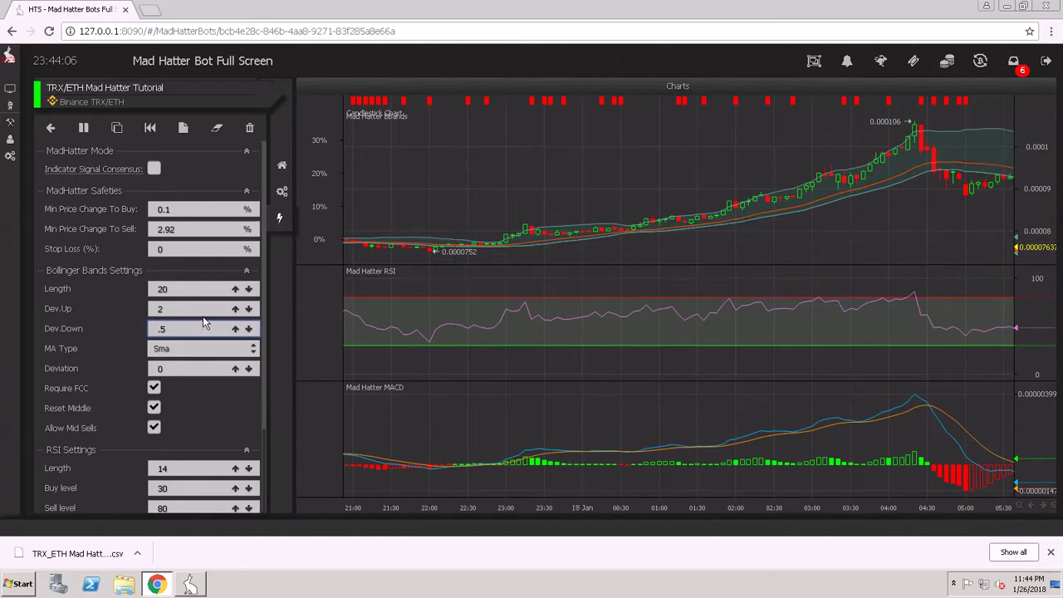
Try Dema as the Bollinger Bands MA Type and examine how the bands and signals follow earlier prices.
{"action": "left_click", "coordinate": [190, 350]}
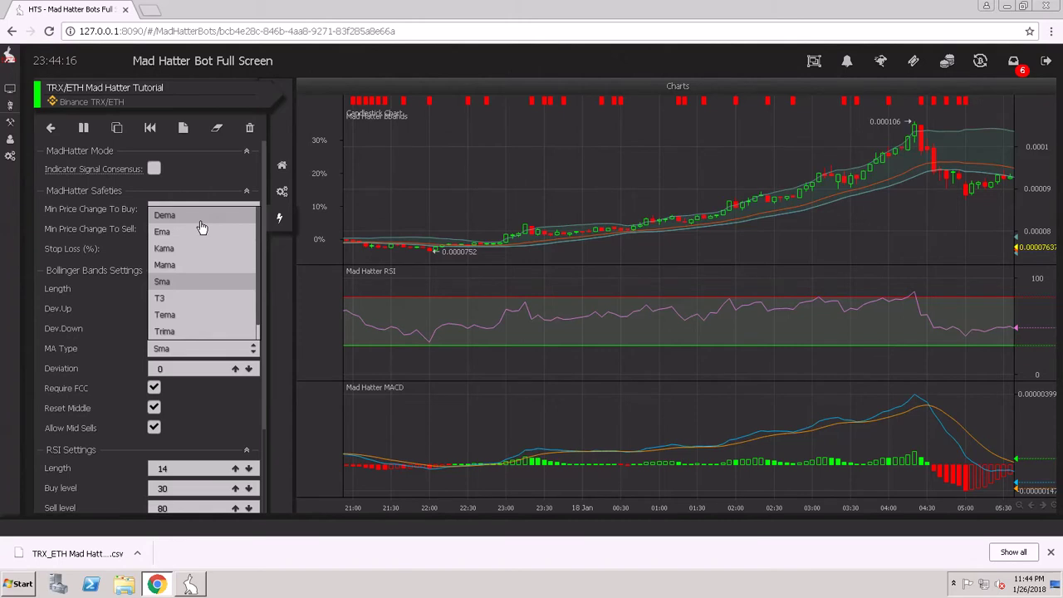
{"action": "left_click", "coordinate": [200, 218]}
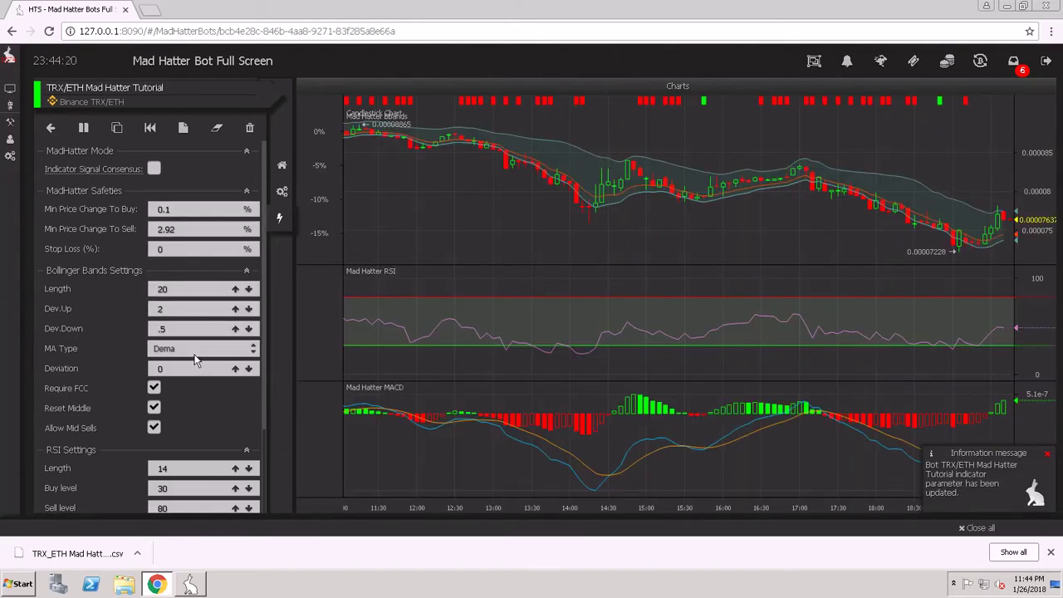
{"action": "left_click_drag", "start_coordinate": [470, 221], "coordinate": [631, 235]}
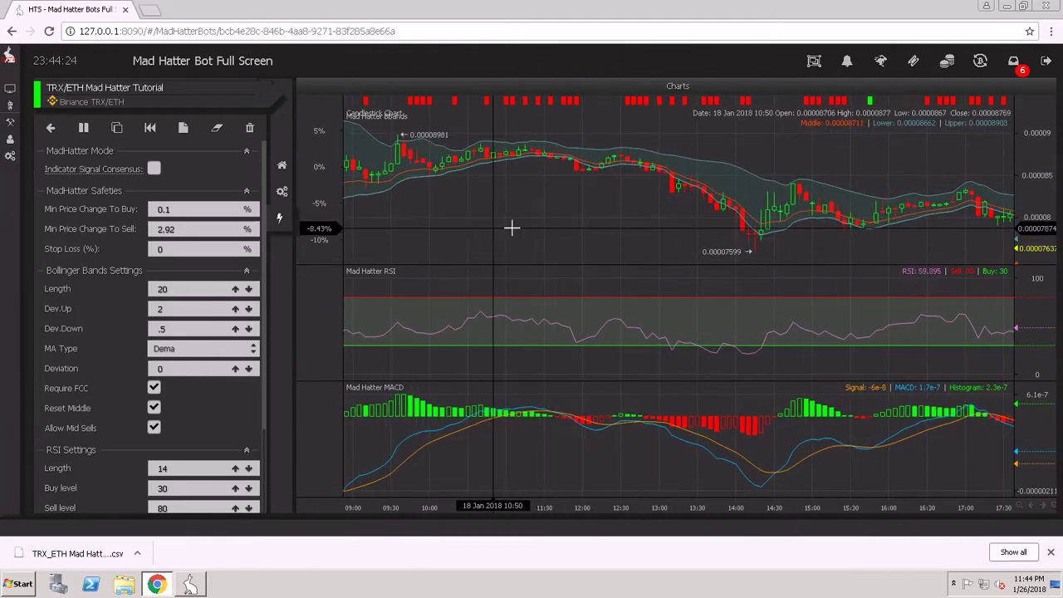
{"action": "left_click_drag", "start_coordinate": [509, 227], "coordinate": [639, 233]}
{"action": "left_click_drag", "start_coordinate": [441, 225], "coordinate": [650, 232]}
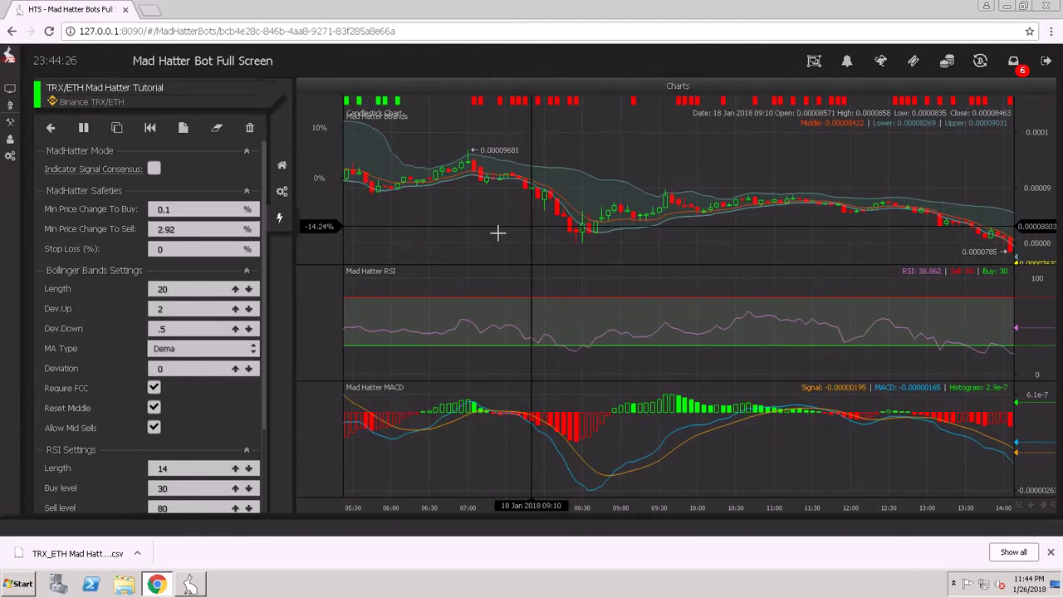
{"action": "left_click_drag", "start_coordinate": [498, 232], "coordinate": [597, 234]}
{"action": "left_click_drag", "start_coordinate": [477, 238], "coordinate": [621, 238]}
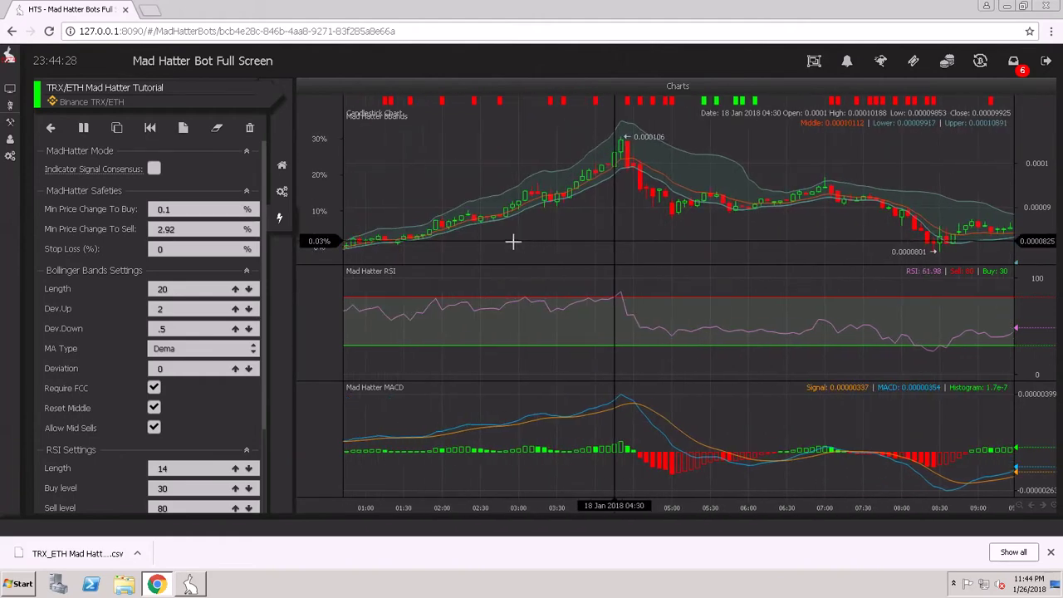
{"action": "left_click_drag", "start_coordinate": [509, 240], "coordinate": [650, 242]}
{"action": "left_click_drag", "start_coordinate": [528, 242], "coordinate": [608, 244]}
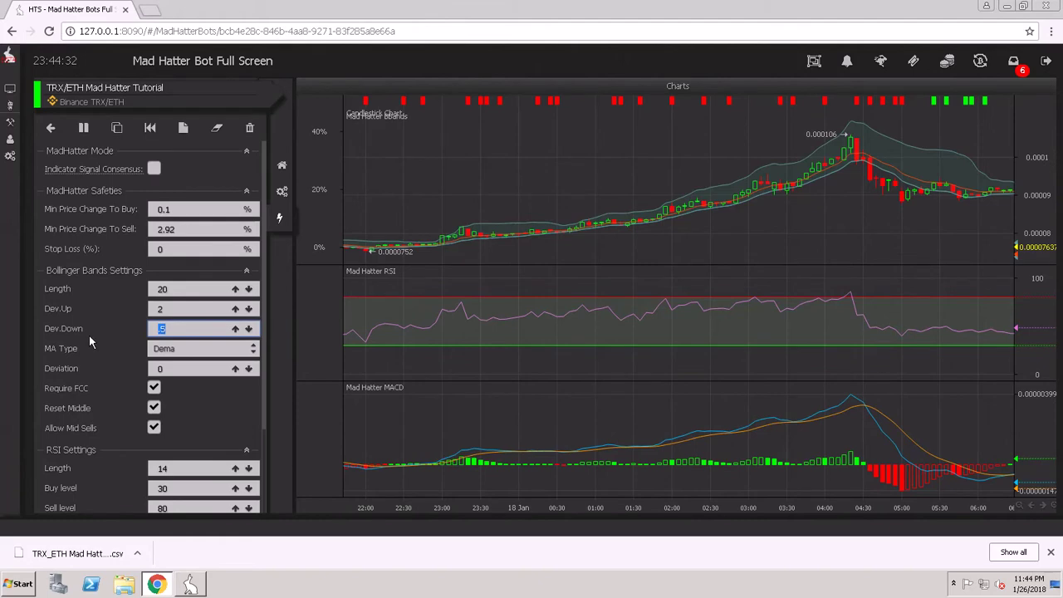
Try a Bollinger Bands Dev.Down of 0.00001 and compare the lower band with the middle line during the rise.
{"action": "type", "text": "0.00001"}
{"action": "key", "text": "Return"}
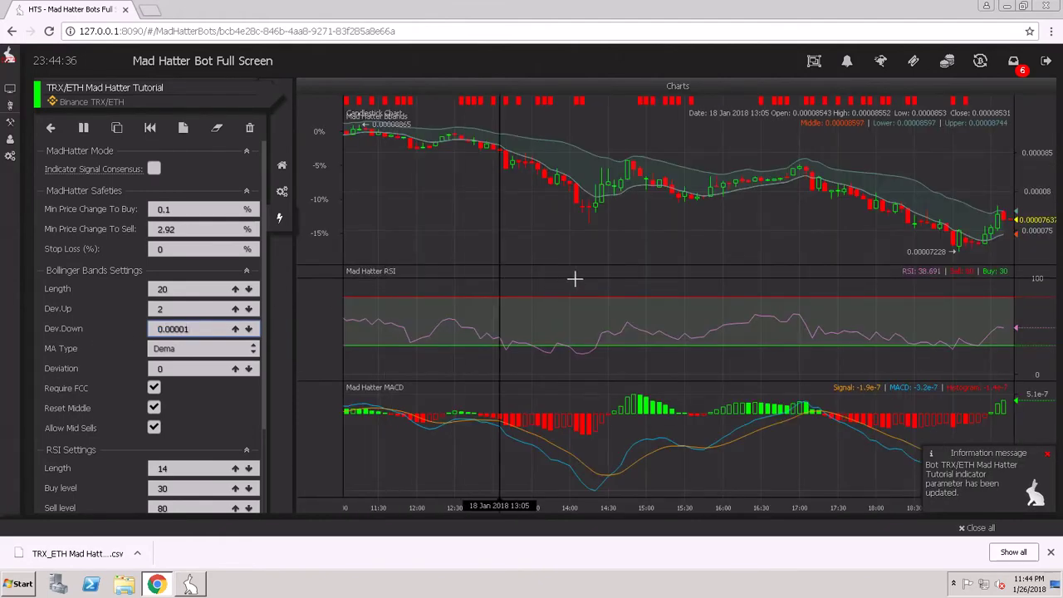
{"action": "left_click_drag", "start_coordinate": [569, 277], "coordinate": [839, 280]}
{"action": "left_click_drag", "start_coordinate": [479, 279], "coordinate": [753, 274]}
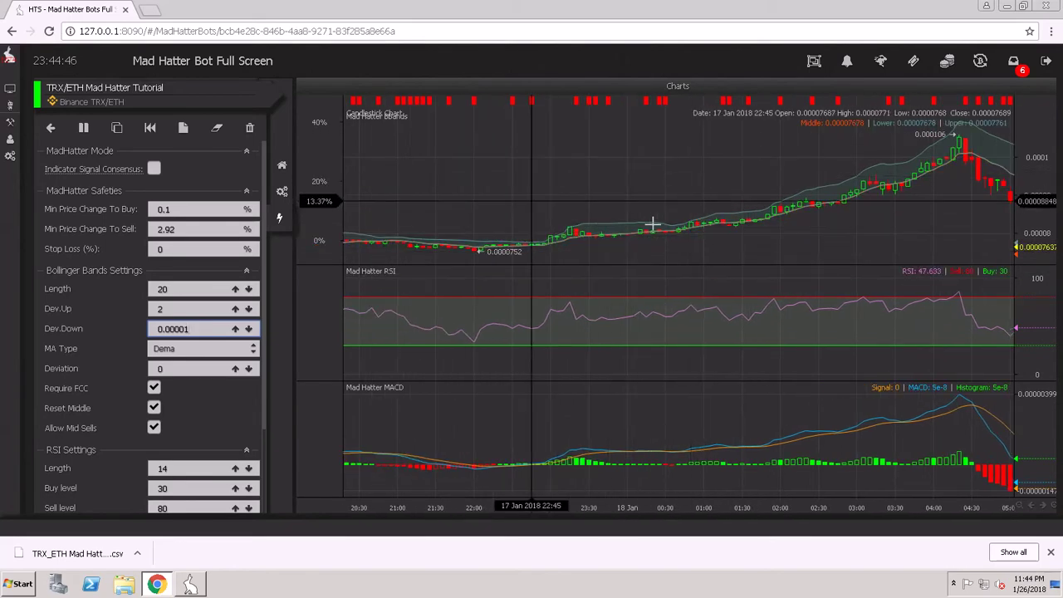
{"action": "left_click_drag", "start_coordinate": [652, 225], "coordinate": [686, 220]}
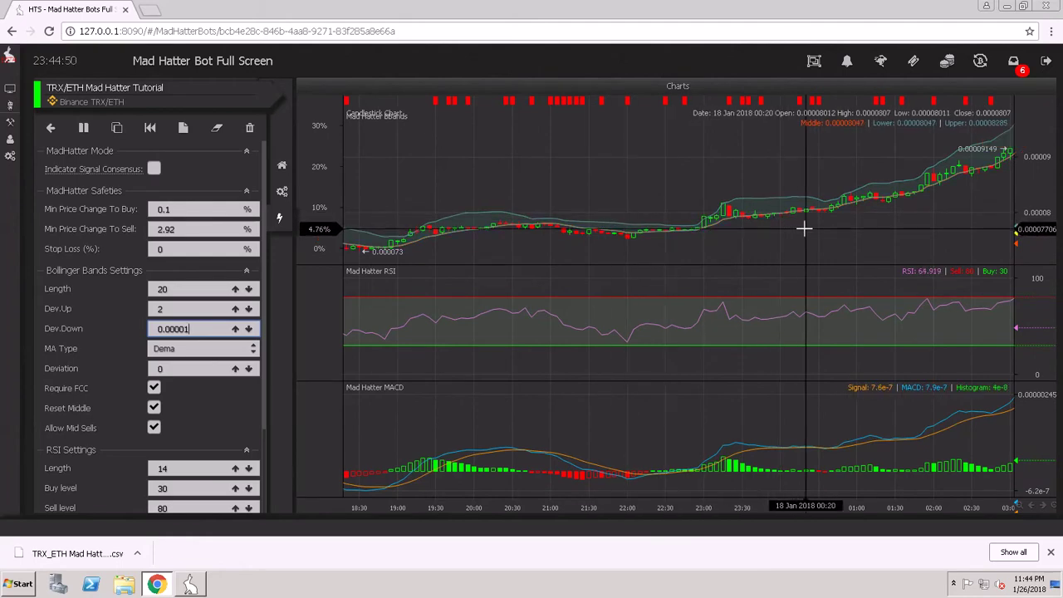
{"action": "left_click_drag", "start_coordinate": [739, 233], "coordinate": [576, 225]}
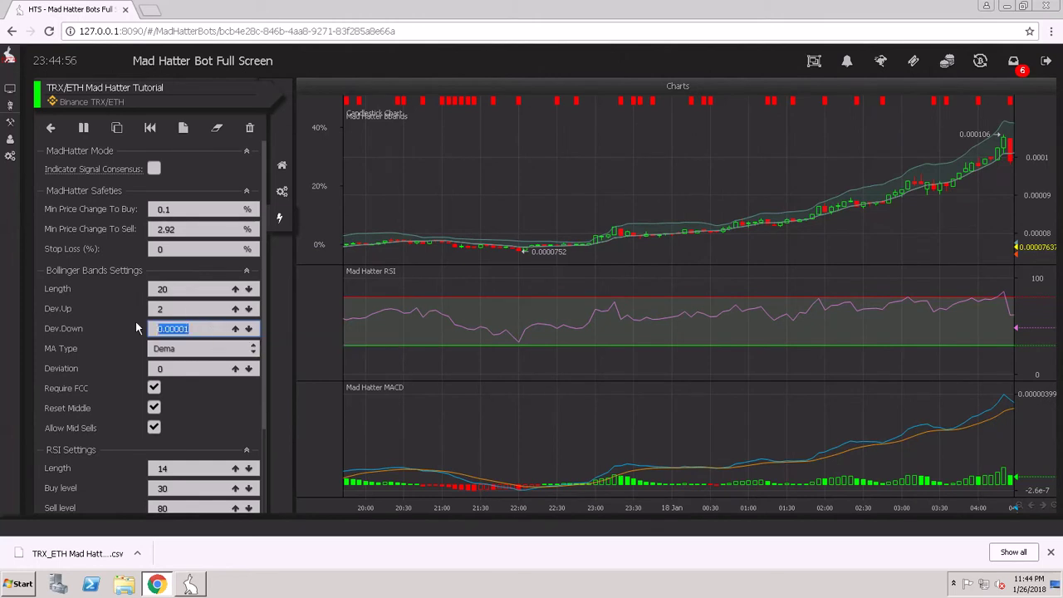
Set the Bollinger Bands Dev.Down to 2 and the MA Type to Sma, and review the bands on earlier prices.
{"action": "type", "text": "2"}
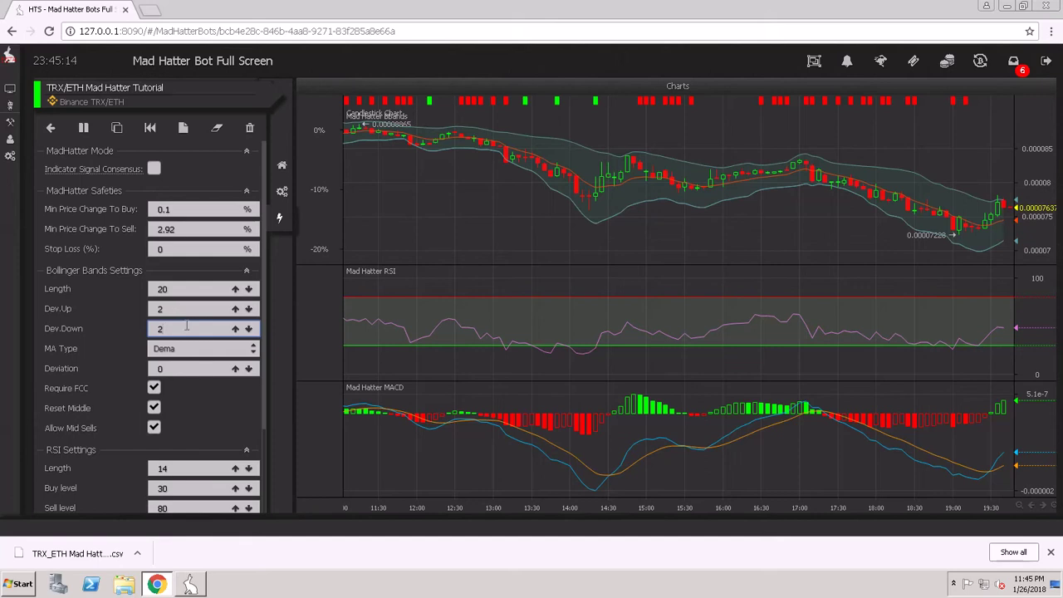
{"action": "left_click", "coordinate": [183, 348]}
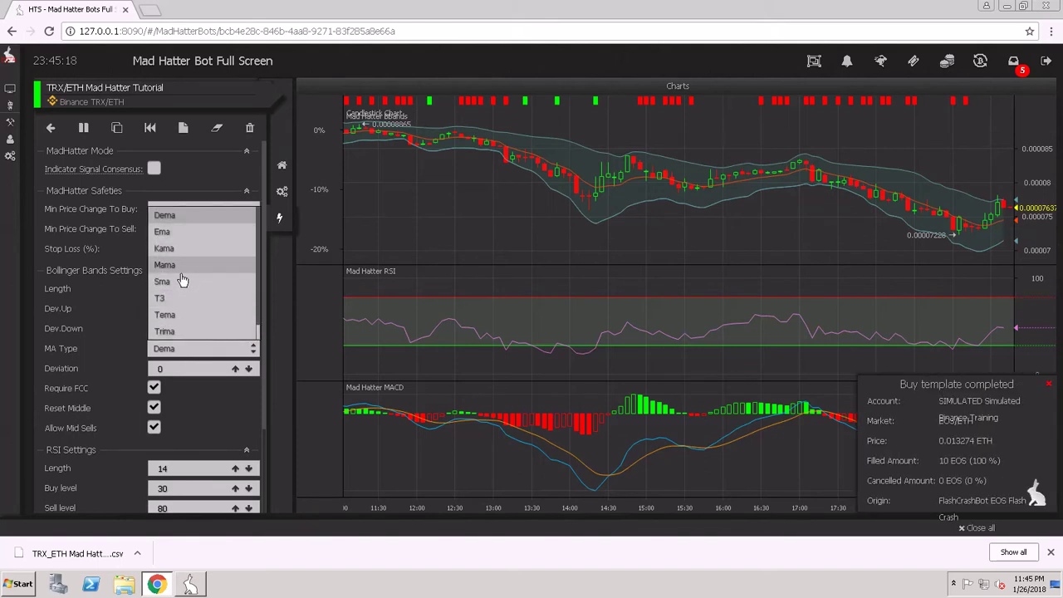
{"action": "left_click", "coordinate": [180, 281]}
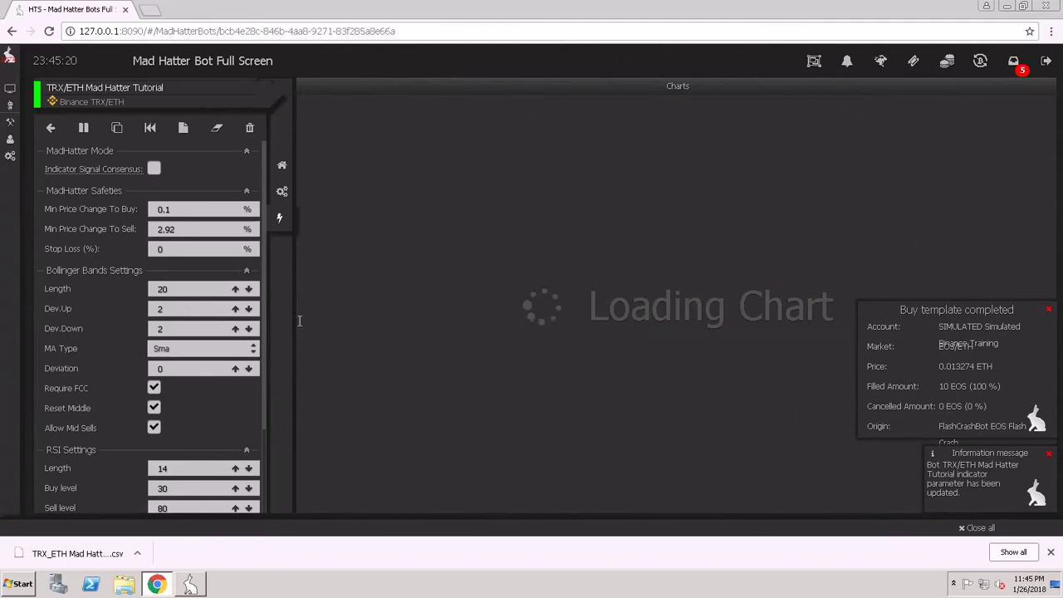
{"action": "left_click_drag", "start_coordinate": [349, 321], "coordinate": [532, 339]}
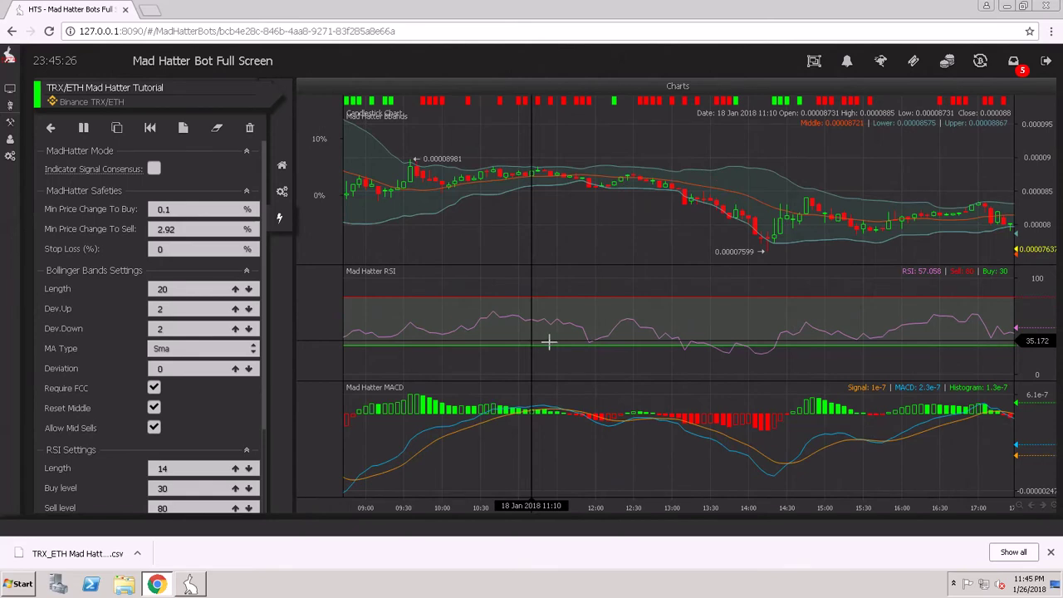
{"action": "left_click_drag", "start_coordinate": [549, 341], "coordinate": [788, 330]}
{"action": "left_click_drag", "start_coordinate": [572, 329], "coordinate": [622, 335]}
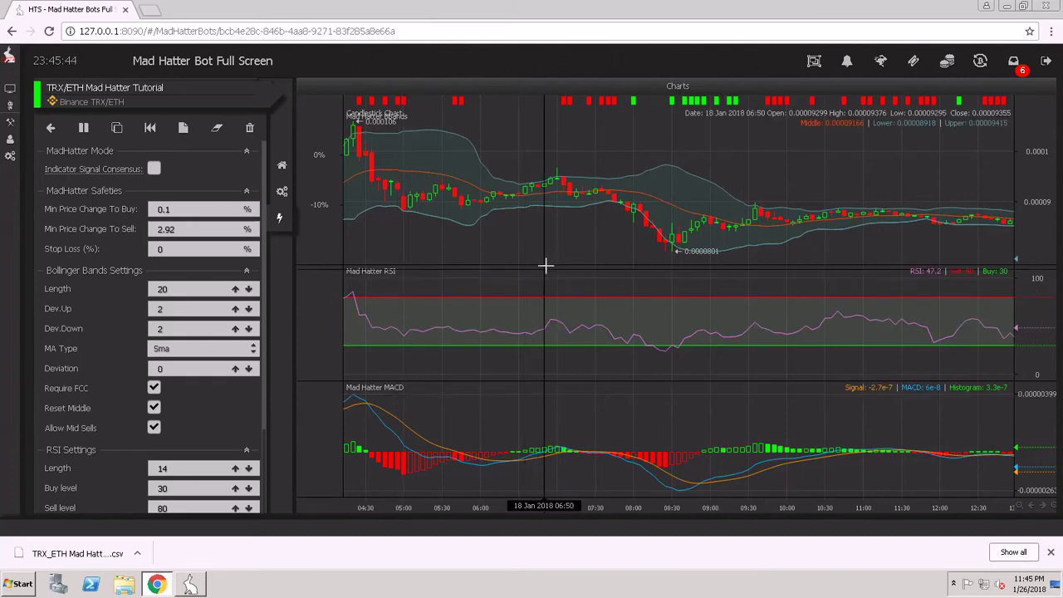
{"action": "left_click_drag", "start_coordinate": [750, 256], "coordinate": [793, 239]}
{"action": "left_click_drag", "start_coordinate": [540, 241], "coordinate": [706, 246]}
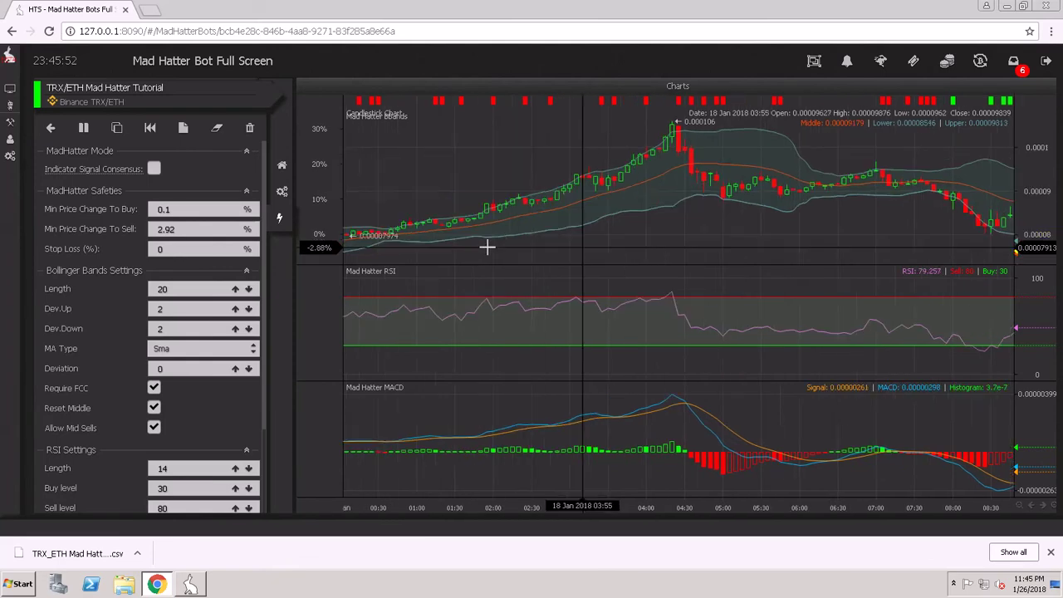
{"action": "left_click_drag", "start_coordinate": [487, 247], "coordinate": [719, 251]}
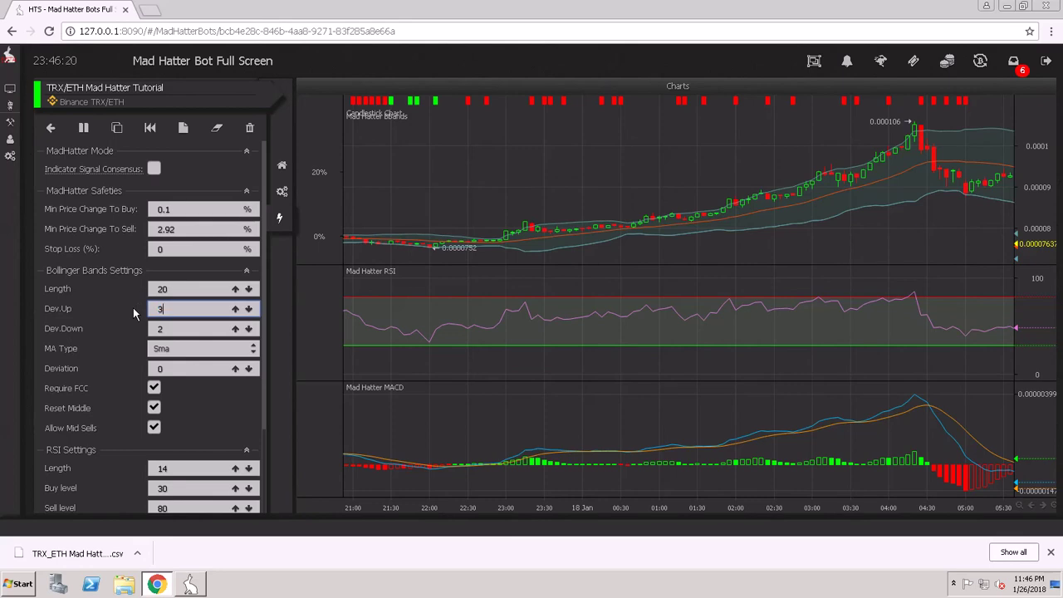
Try a Bollinger Bands Dev.Up of 3 and examine the upper band around the earlier price peak.
{"action": "key", "text": "Return"}
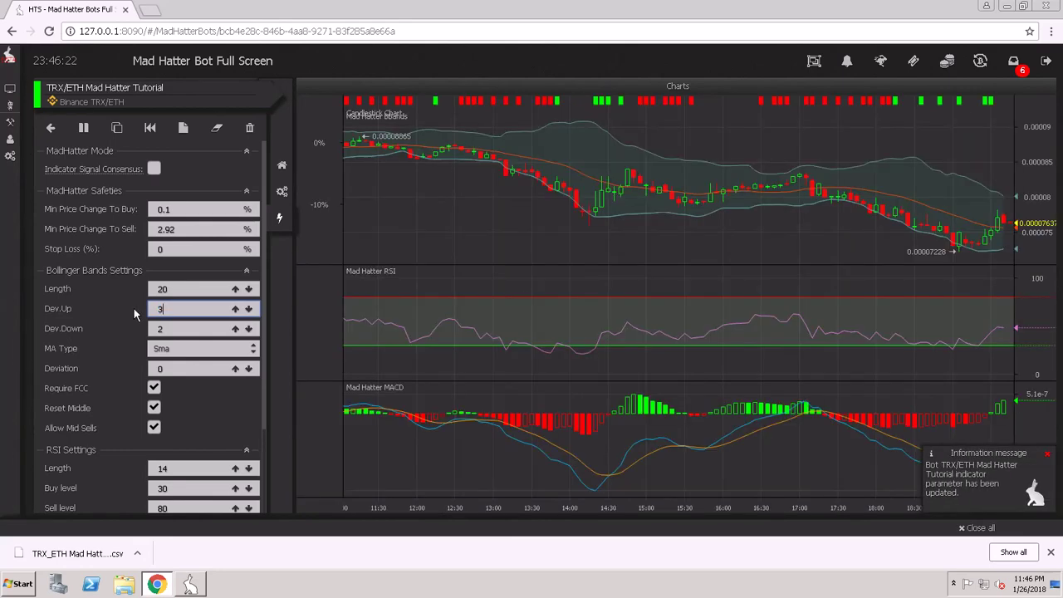
{"action": "left_click_drag", "start_coordinate": [522, 312], "coordinate": [972, 311]}
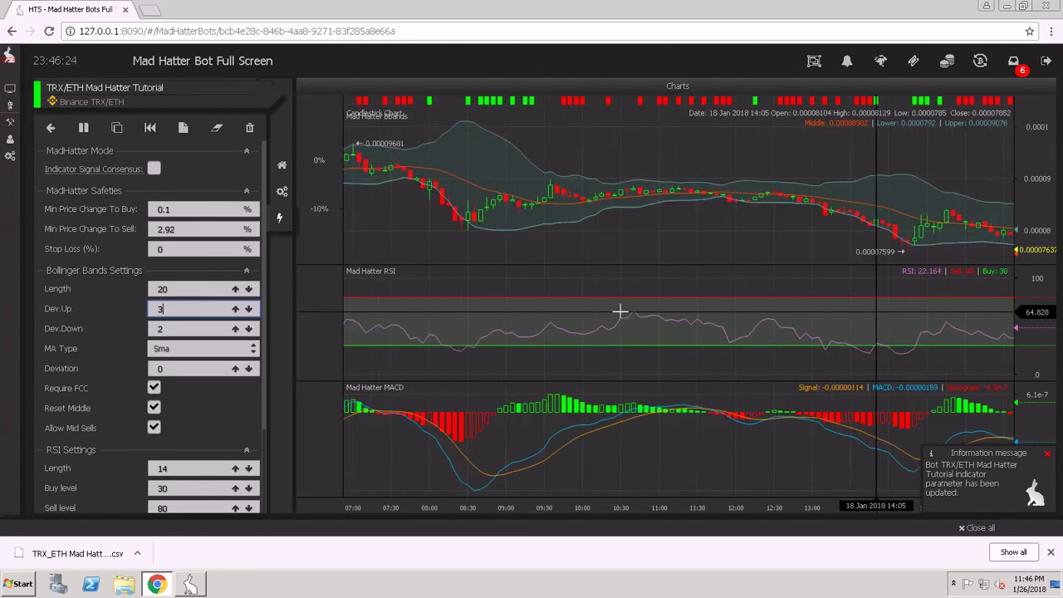
{"action": "left_click_drag", "start_coordinate": [430, 310], "coordinate": [799, 332]}
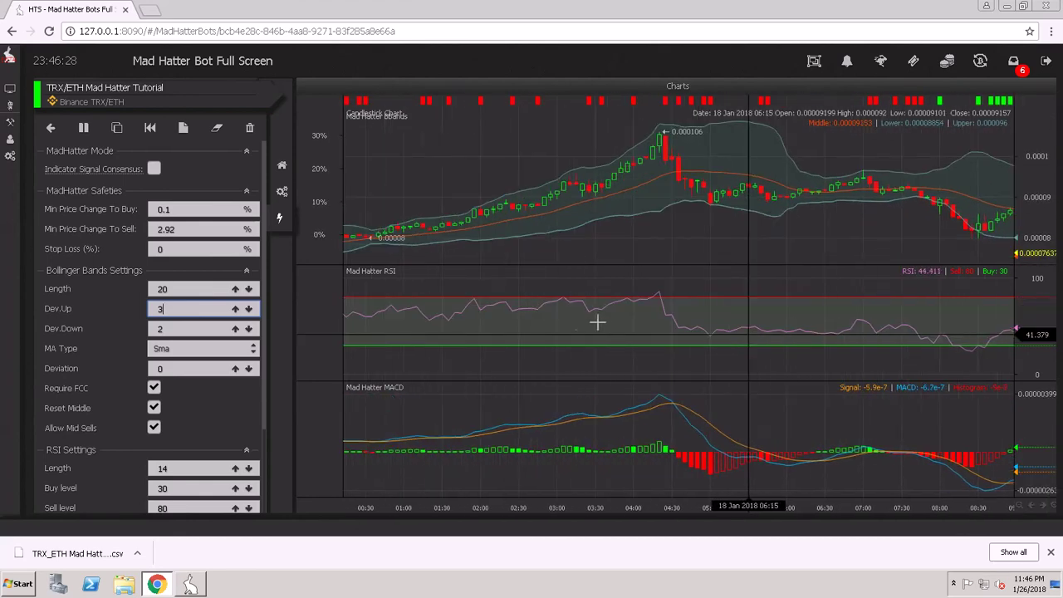
{"action": "left_click_drag", "start_coordinate": [598, 318], "coordinate": [732, 325]}
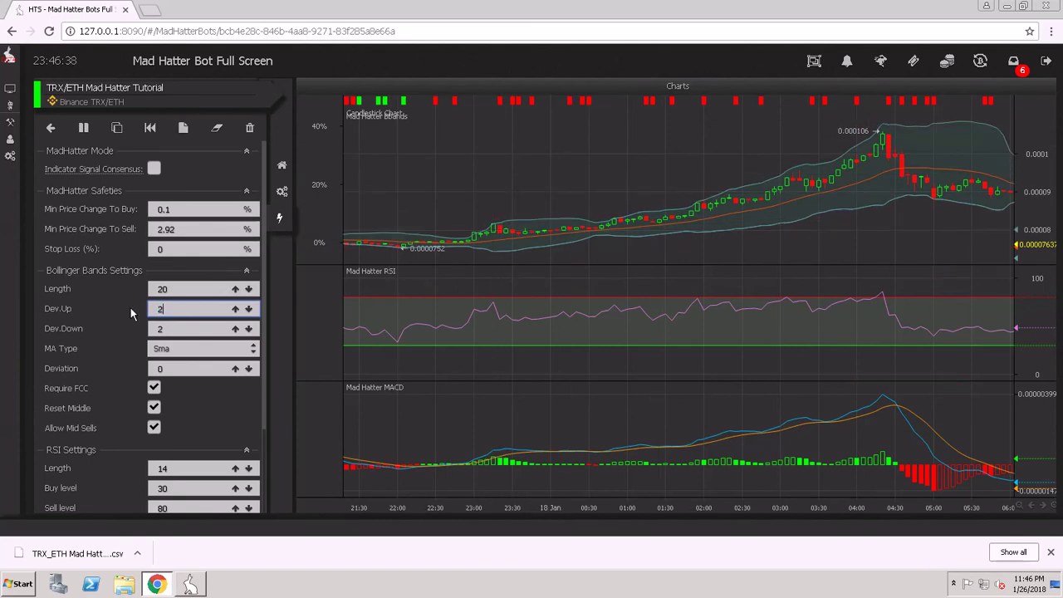
Set the Bollinger Bands Dev.Up back to 2.
{"action": "key", "text": "Return"}
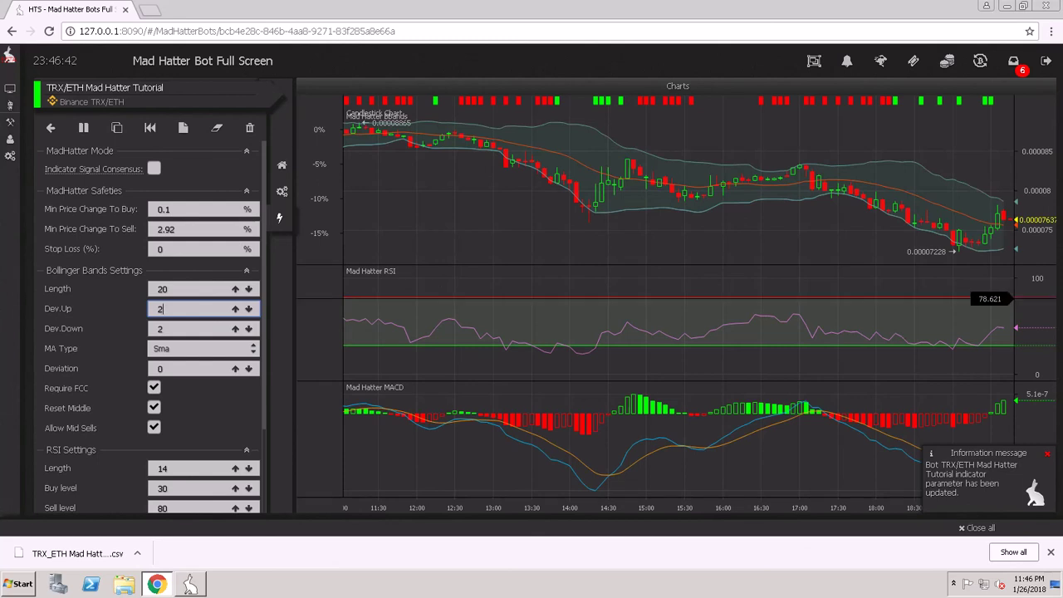
{"action": "right_click", "coordinate": [163, 309]}
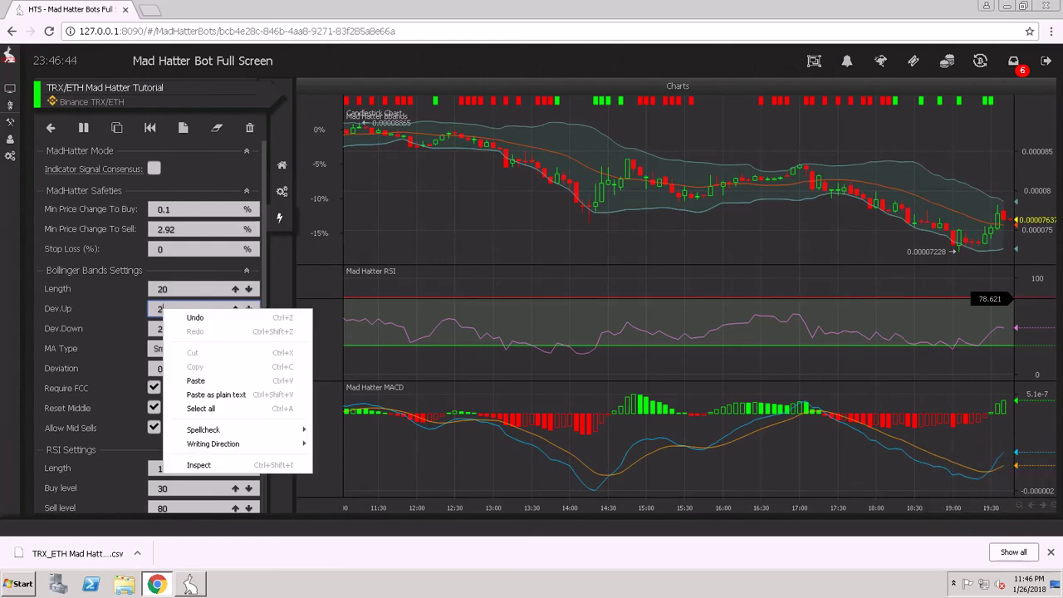